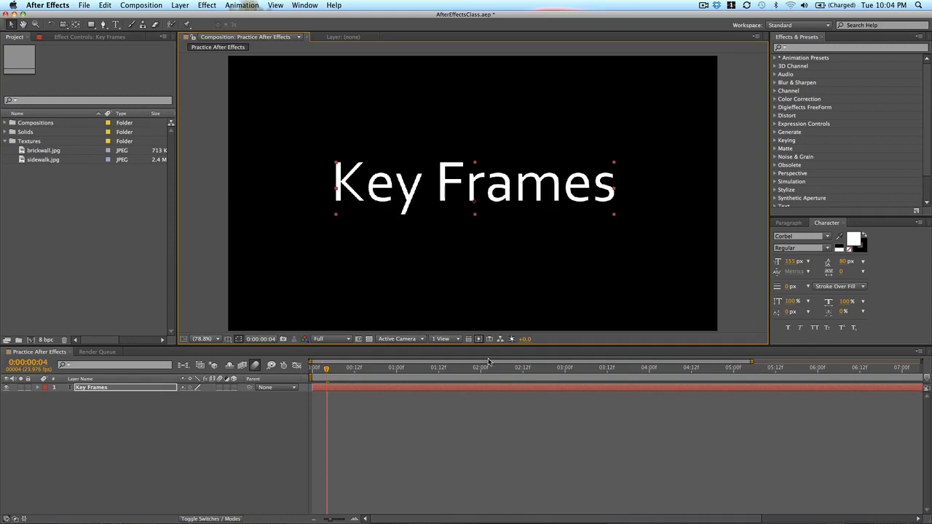
- Show the Key Frames layer's Position property and enable its keyframing with a first keyframe at frame 5
{"action": "left_click_drag", "start_coordinate": [751, 360], "coordinate": [359, 360]}
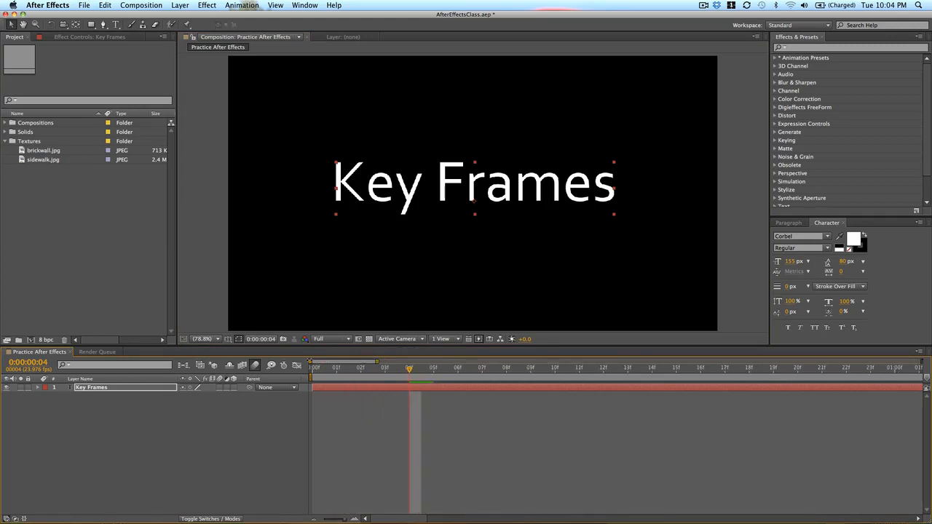
{"action": "left_click", "coordinate": [318, 369]}
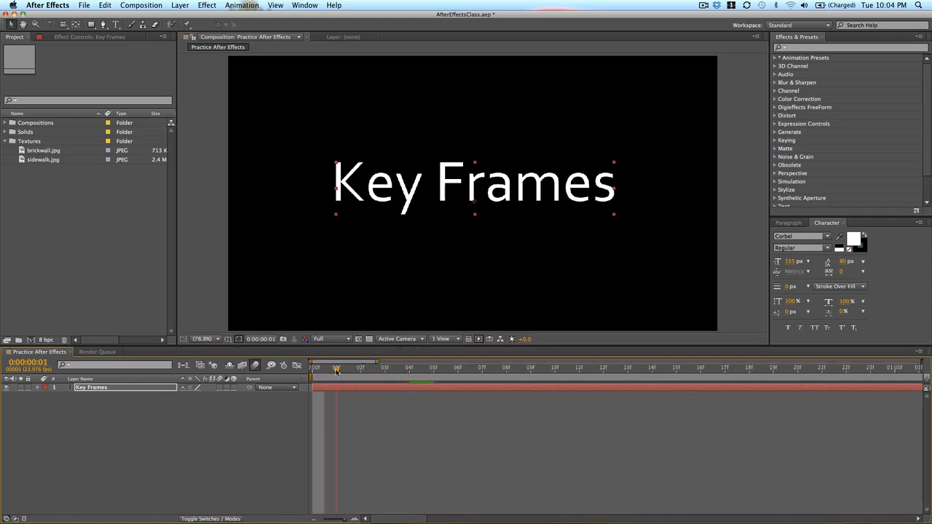
{"action": "left_click_drag", "start_coordinate": [314, 369], "coordinate": [439, 373]}
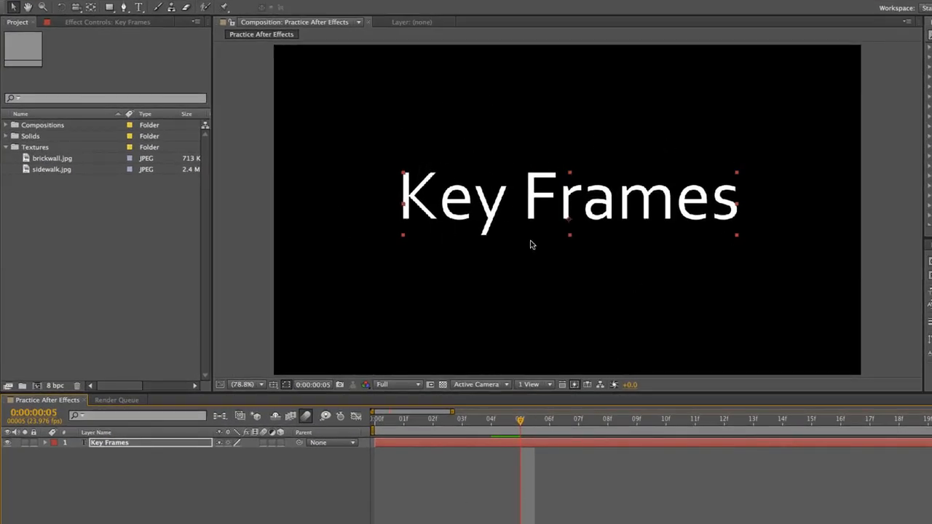
{"action": "left_click", "coordinate": [506, 219]}
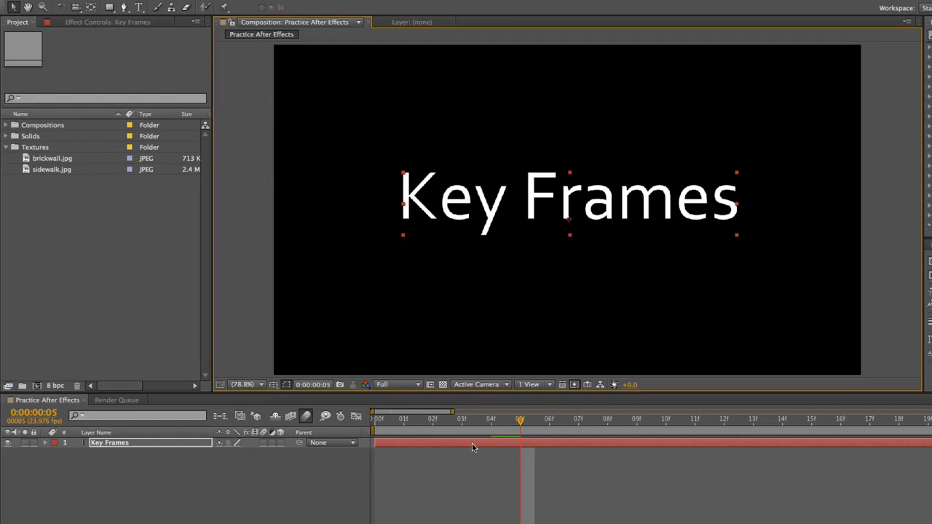
{"action": "key", "text": "p"}
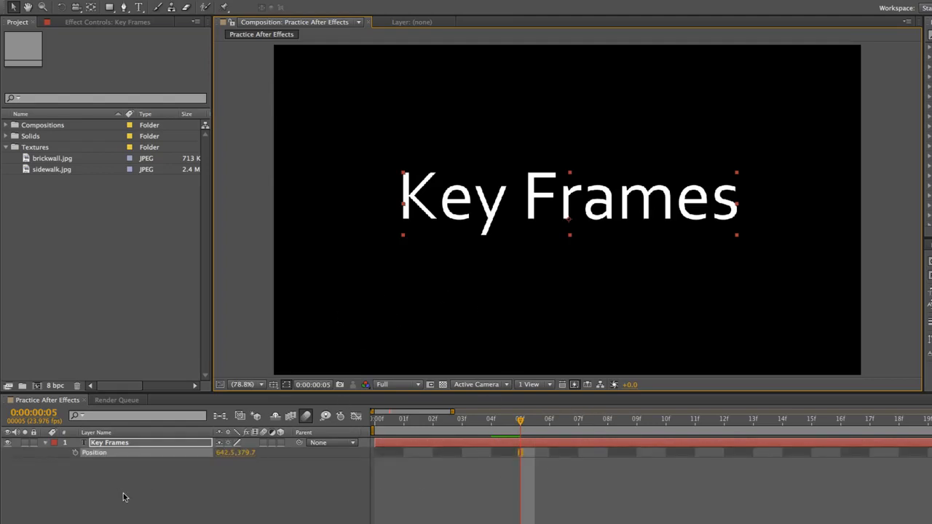
{"action": "left_click", "coordinate": [74, 453]}
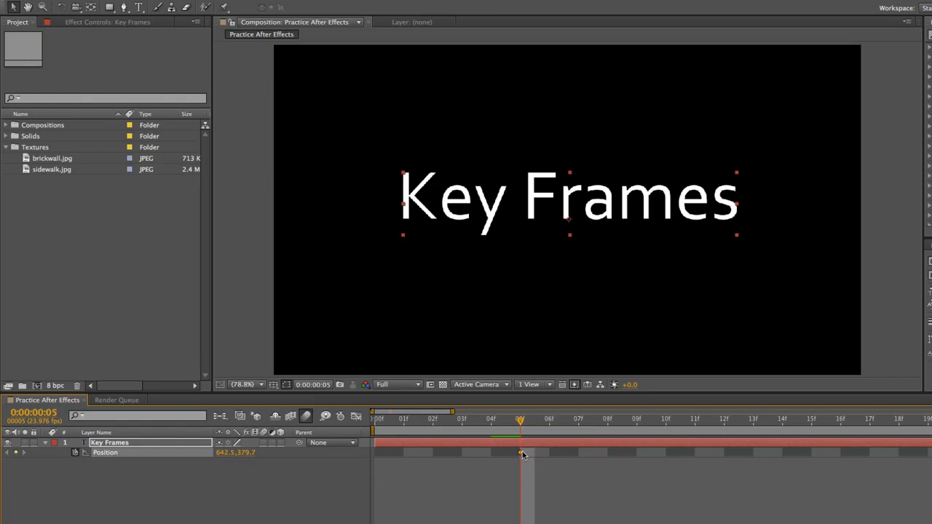
- At frame 10, move the Key Frames text straight down to a position of about 643.8, 567.6
{"action": "left_click", "coordinate": [402, 426]}
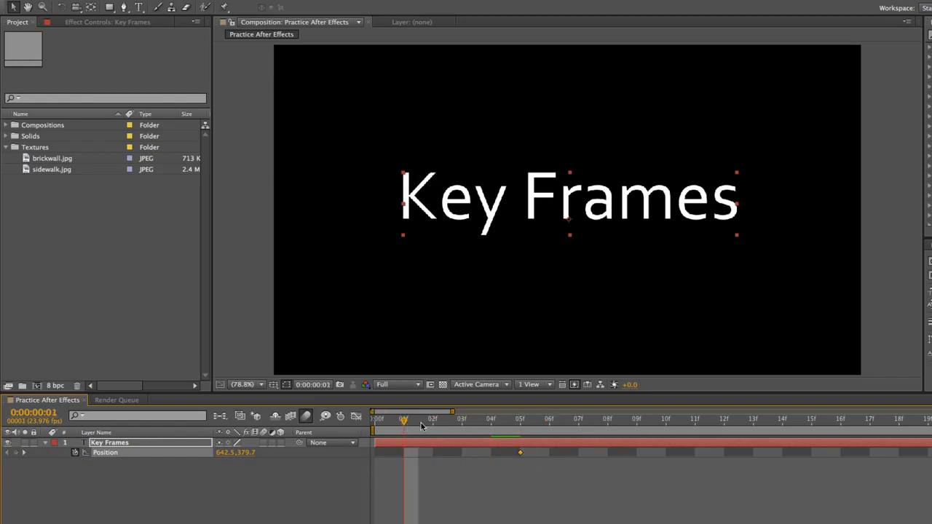
{"action": "left_click_drag", "start_coordinate": [402, 426], "coordinate": [519, 425]}
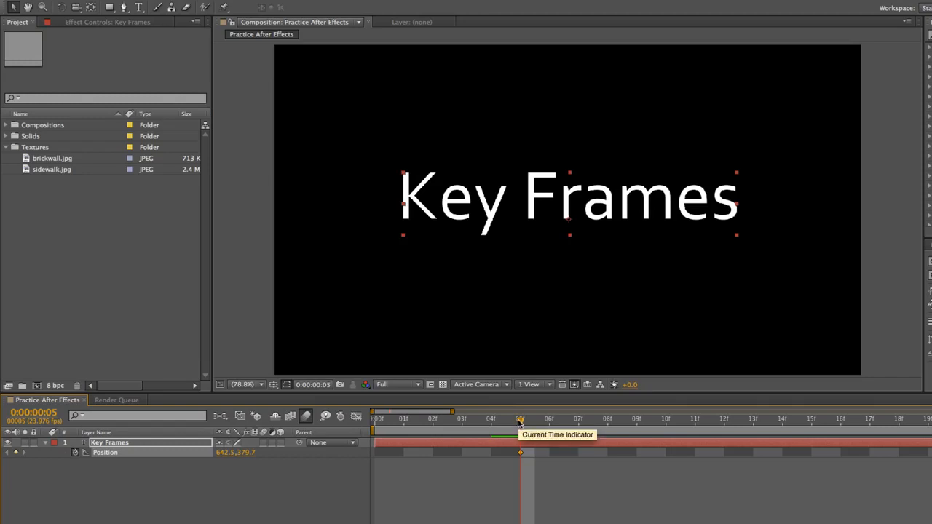
{"action": "left_click_drag", "start_coordinate": [520, 422], "coordinate": [677, 423]}
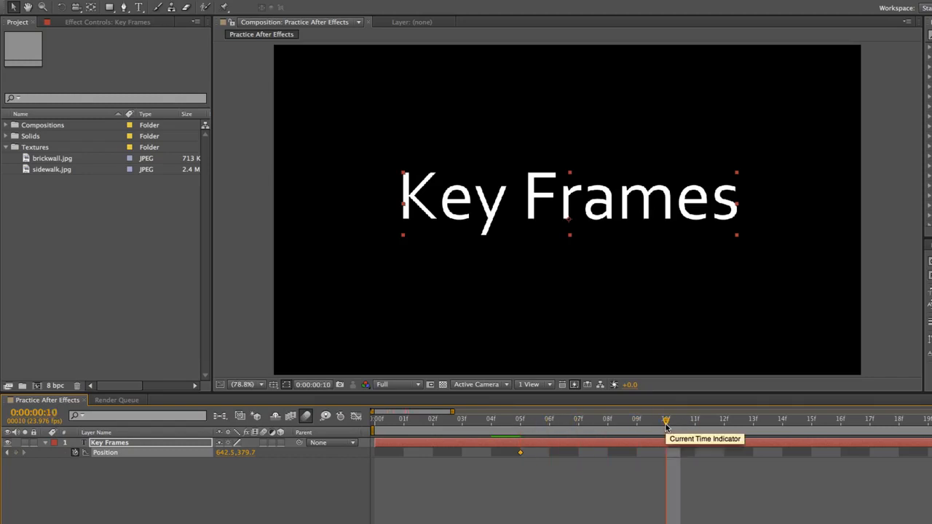
{"action": "left_click", "coordinate": [489, 209]}
{"action": "left_click_drag", "start_coordinate": [487, 235], "coordinate": [488, 293]}
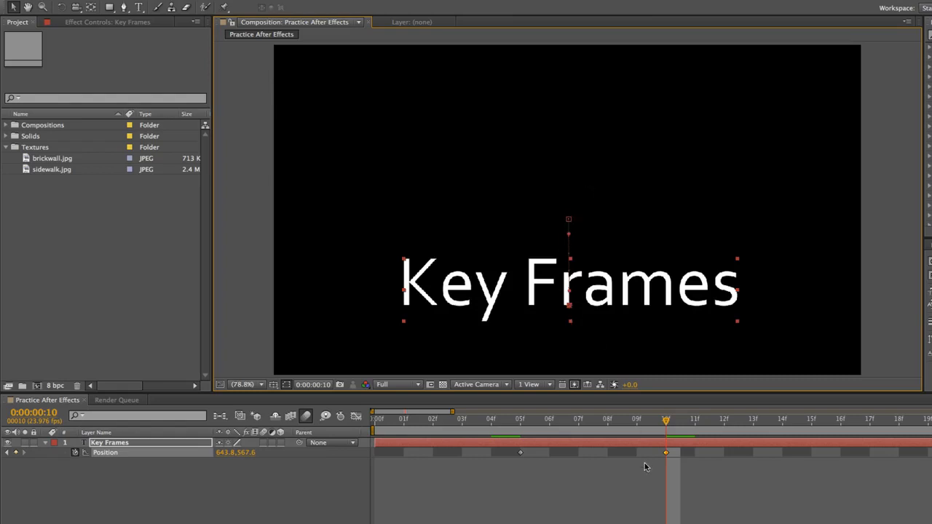
- Examine the text's movement by scrubbing between the Position keyframes at frames 5 and 10
{"action": "left_click", "coordinate": [532, 422]}
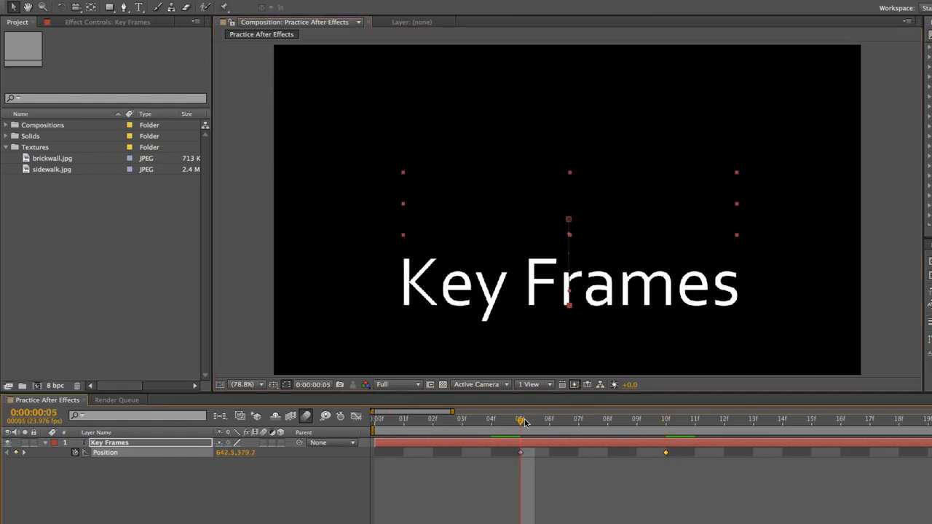
{"action": "left_click", "coordinate": [665, 422]}
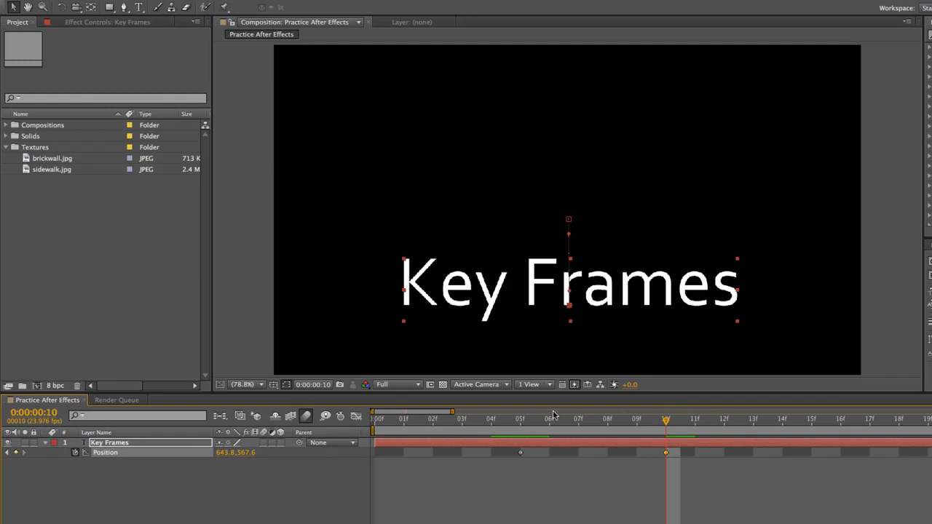
{"action": "left_click", "coordinate": [637, 422]}
{"action": "left_click", "coordinate": [608, 423]}
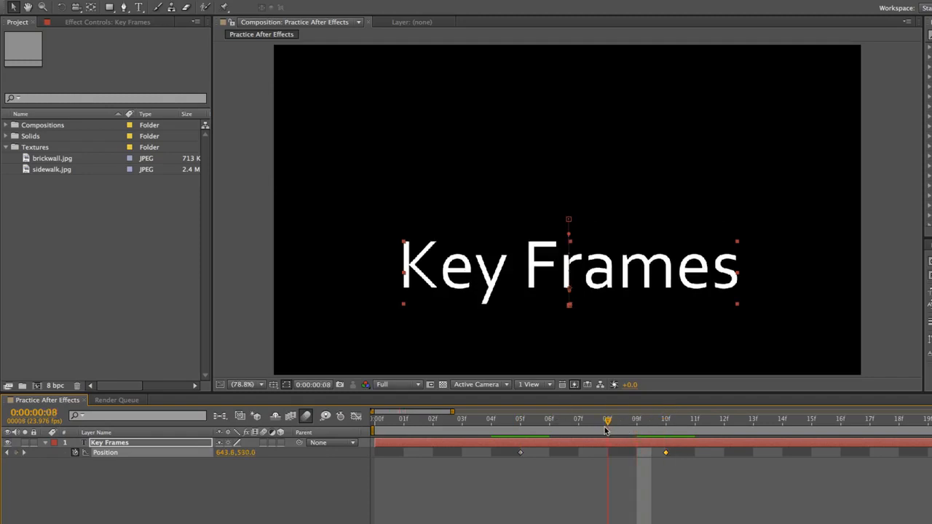
{"action": "left_click", "coordinate": [587, 423]}
{"action": "left_click", "coordinate": [551, 424]}
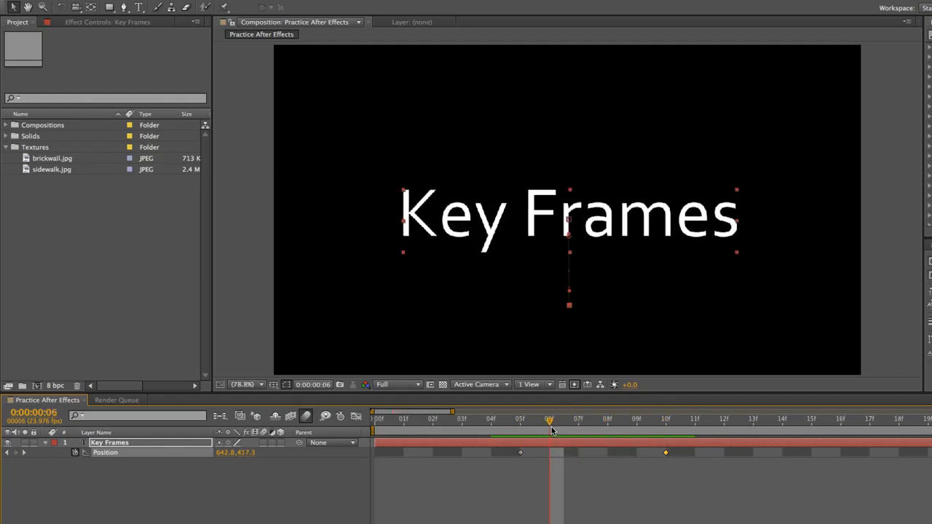
{"action": "left_click", "coordinate": [518, 423]}
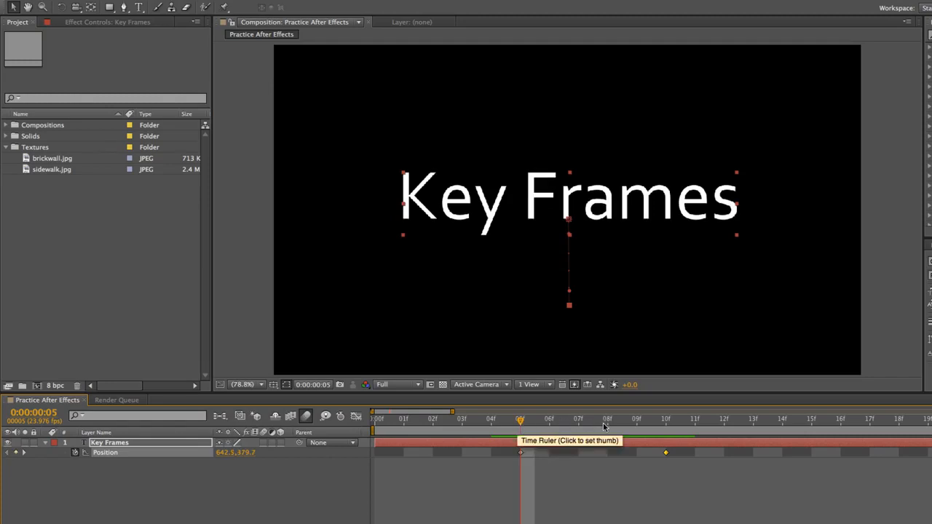
- Shorten the work area so that it ends at frame 14
{"action": "left_click_drag", "start_coordinate": [455, 412], "coordinate": [928, 412]}
{"action": "left_click_drag", "start_coordinate": [793, 439], "coordinate": [423, 441]}
{"action": "left_click_drag", "start_coordinate": [929, 412], "coordinate": [439, 400]}
{"action": "key", "text": "minus"}
{"action": "key", "text": "minus"}
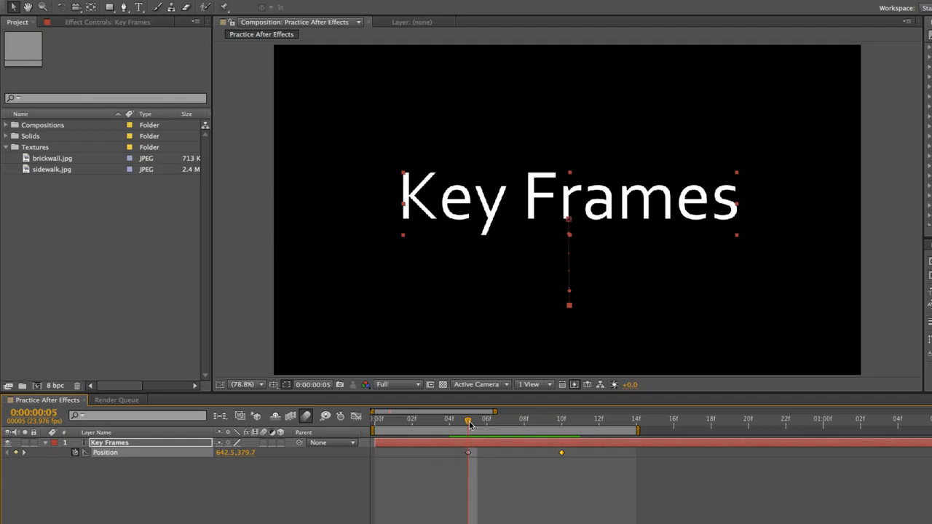
- Delete both Position keyframes of the Key Frames layer and place the current time at frame 2
{"action": "left_click_drag", "start_coordinate": [469, 426], "coordinate": [561, 421]}
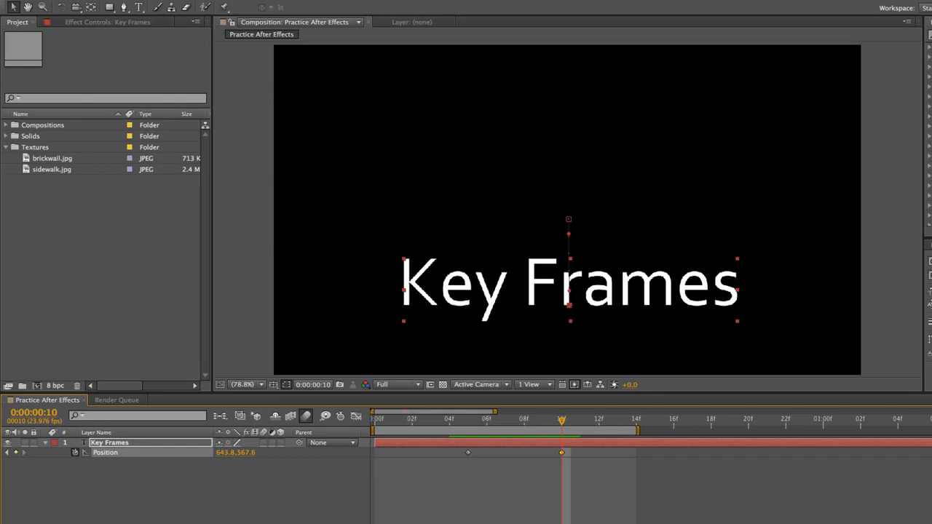
{"action": "left_click", "coordinate": [468, 422]}
{"action": "left_click_drag", "start_coordinate": [469, 424], "coordinate": [413, 423]}
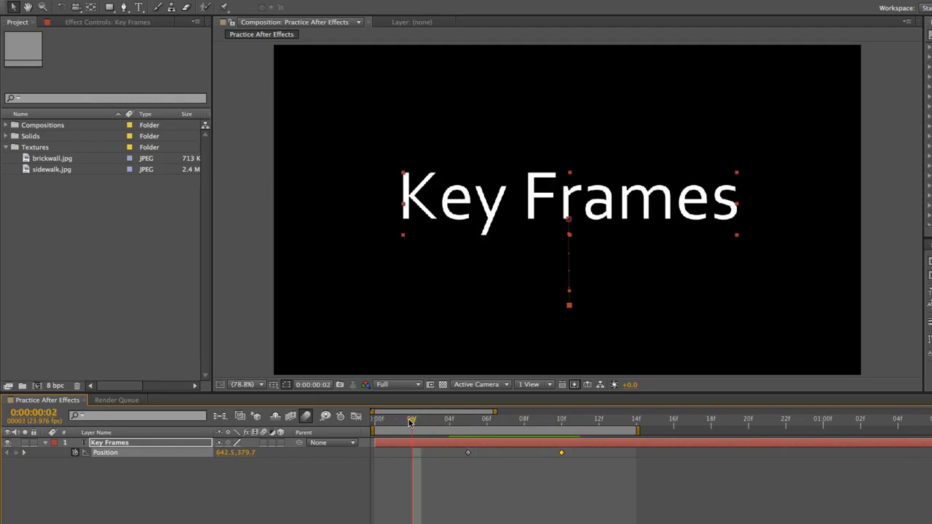
{"action": "left_click_drag", "start_coordinate": [629, 470], "coordinate": [412, 453]}
{"action": "key", "text": "Delete"}
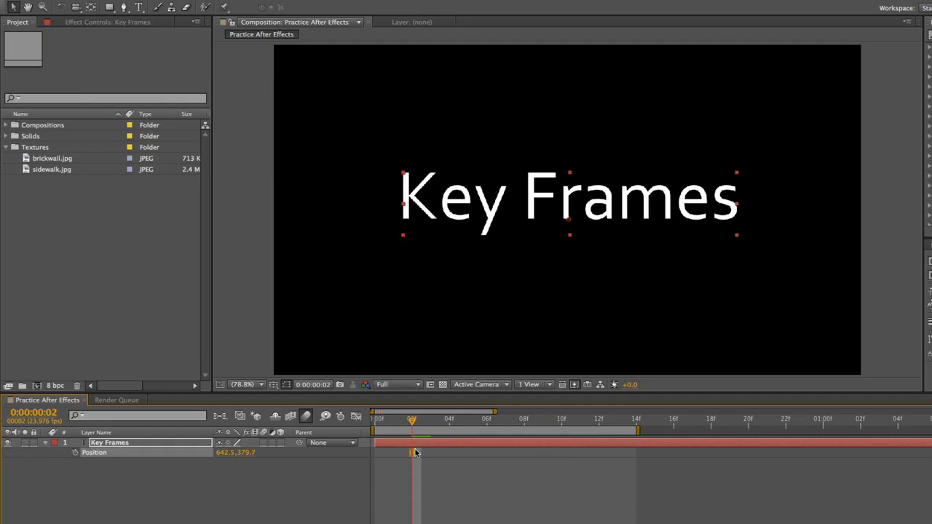
- Enable Position keyframing with a new keyframe at frame 2 and advance the current time to frame 6
{"action": "left_click", "coordinate": [75, 453]}
{"action": "left_click_drag", "start_coordinate": [410, 421], "coordinate": [486, 420]}
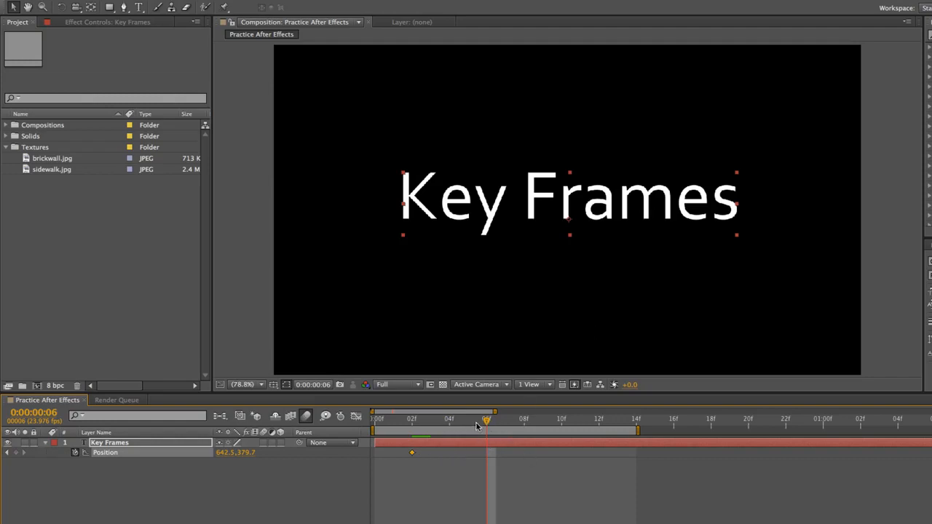
{"action": "left_click", "coordinate": [73, 453]}
{"action": "key", "text": "ctrl+z"}
{"action": "left_click", "coordinate": [74, 453]}
{"action": "key", "text": "ctrl+z"}
- Add a Position keyframe at frame 6 without moving the text, and at frame 10 move the text to about 510.5, 692.1
{"action": "left_click", "coordinate": [16, 453]}
{"action": "left_click", "coordinate": [561, 421]}
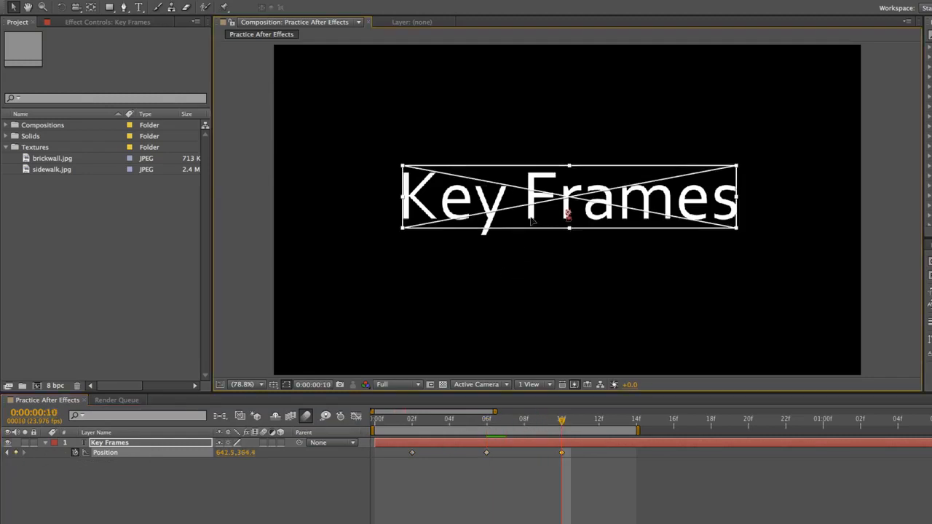
{"action": "left_click_drag", "start_coordinate": [533, 233], "coordinate": [478, 369]}
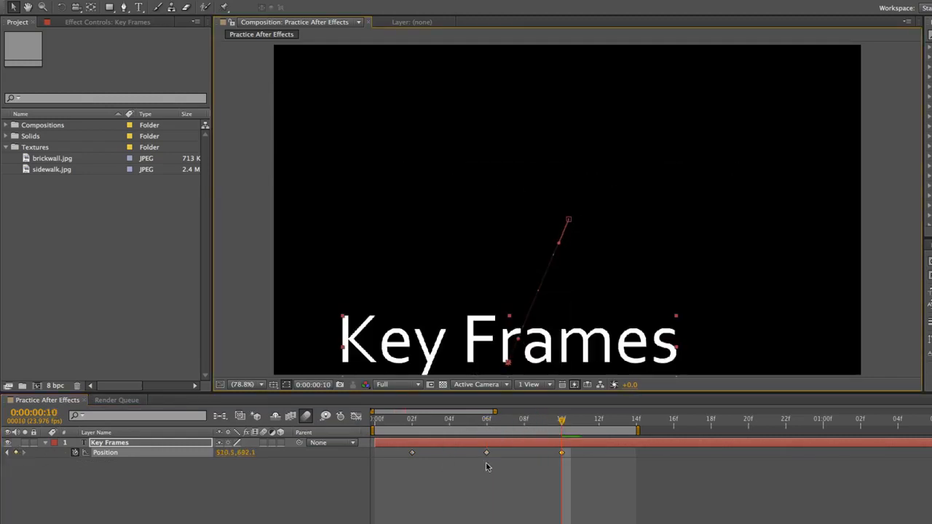
- At frame 13, move the Key Frames text up to a position of about 397.5, 257.8
{"action": "left_click", "coordinate": [565, 424]}
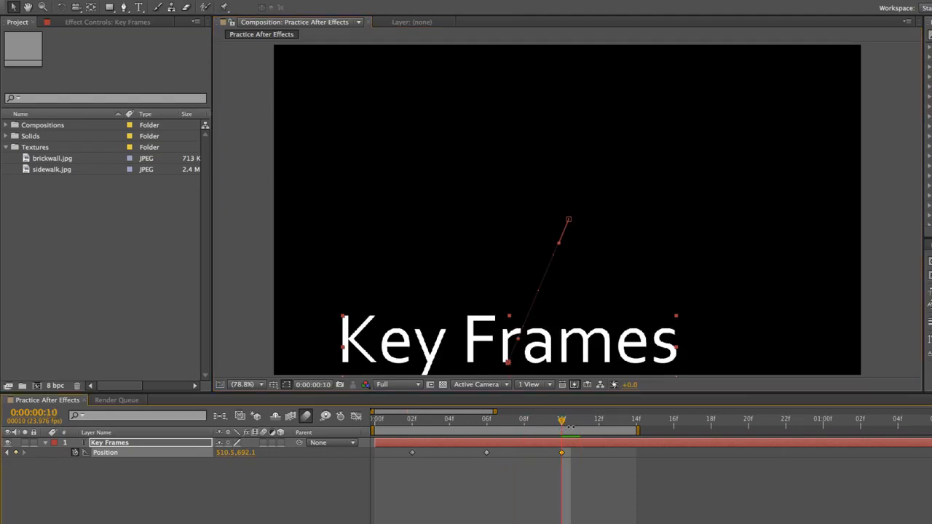
{"action": "left_click_drag", "start_coordinate": [555, 422], "coordinate": [618, 420]}
{"action": "left_click_drag", "start_coordinate": [551, 350], "coordinate": [499, 150]}
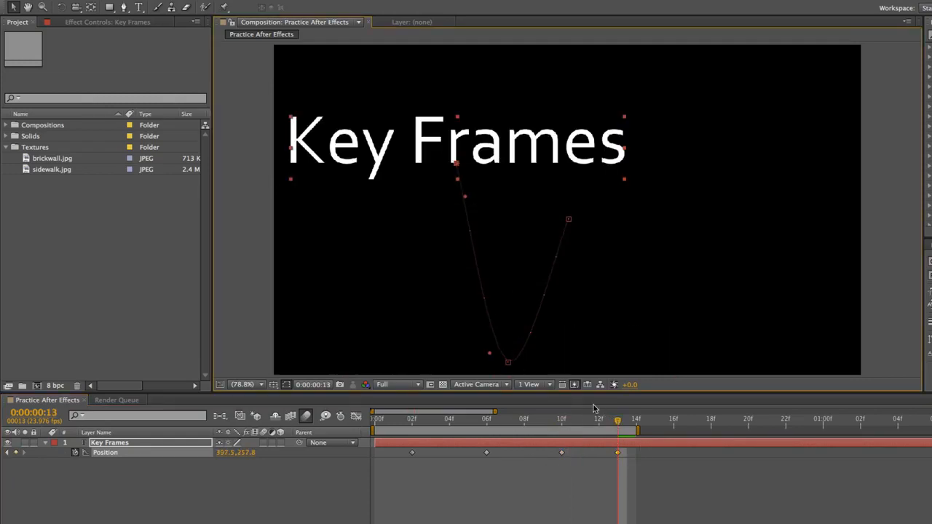
- Review the text's position at each keyframe by scrubbing through frames 2, 6, 10 and 13
{"action": "left_click_drag", "start_coordinate": [566, 420], "coordinate": [412, 420]}
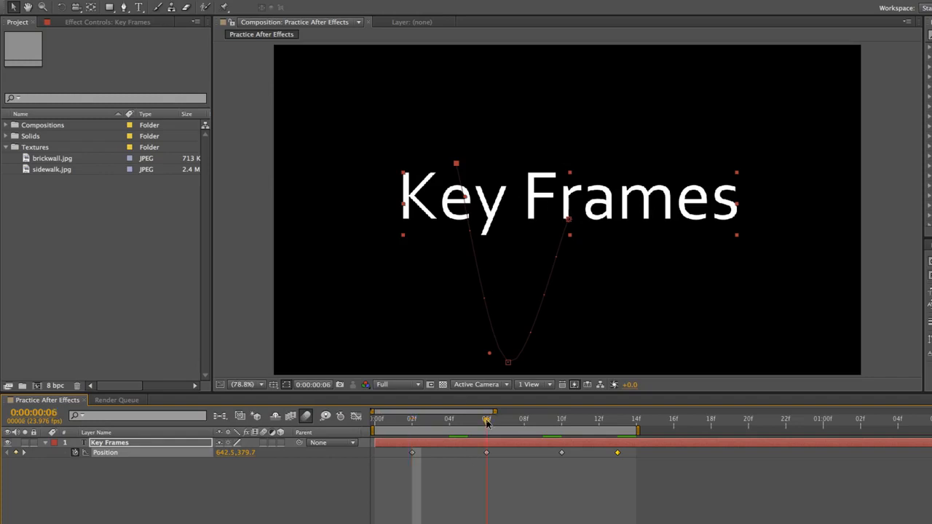
{"action": "left_click", "coordinate": [488, 420]}
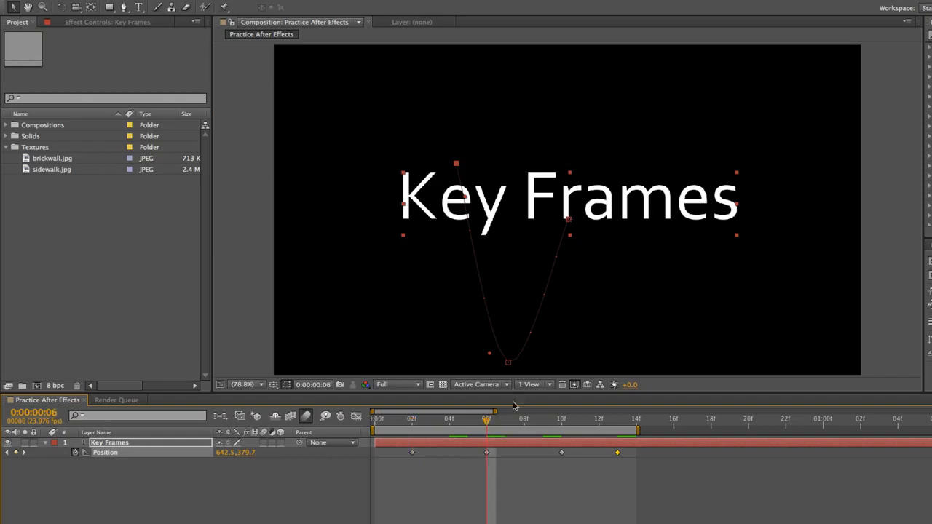
{"action": "left_click", "coordinate": [561, 421]}
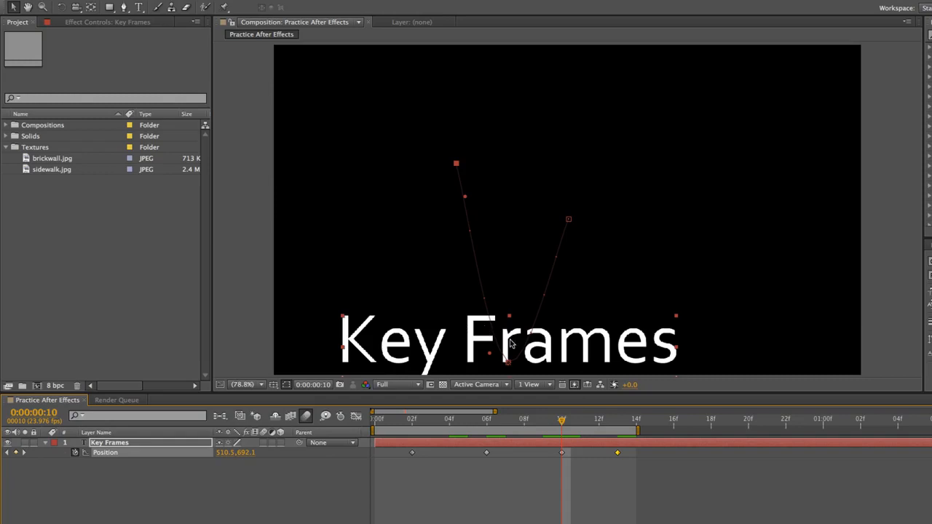
{"action": "left_click", "coordinate": [617, 421]}
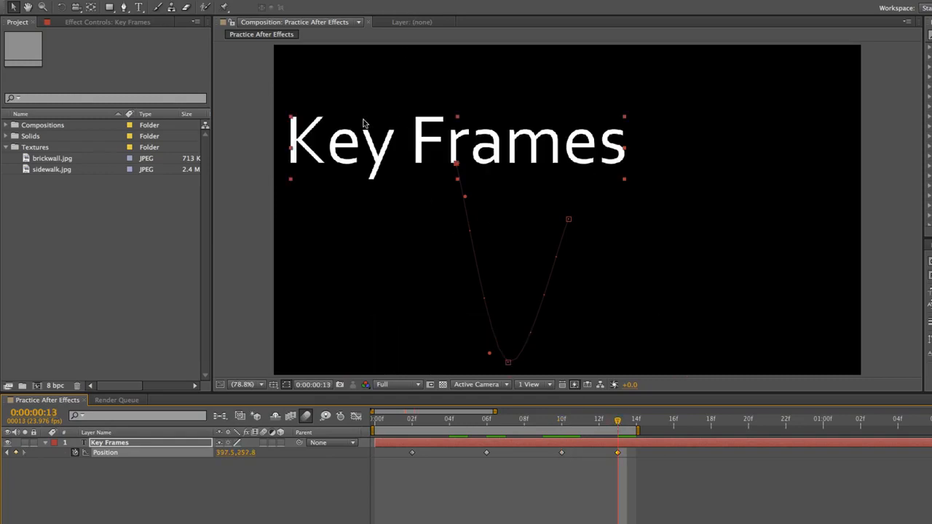
{"action": "left_click_drag", "start_coordinate": [441, 421], "coordinate": [618, 421]}
- Clear the keyframe selection and extend the end of the work area to frame 21
{"action": "left_click_drag", "start_coordinate": [639, 469], "coordinate": [530, 450]}
{"action": "left_click", "coordinate": [583, 484]}
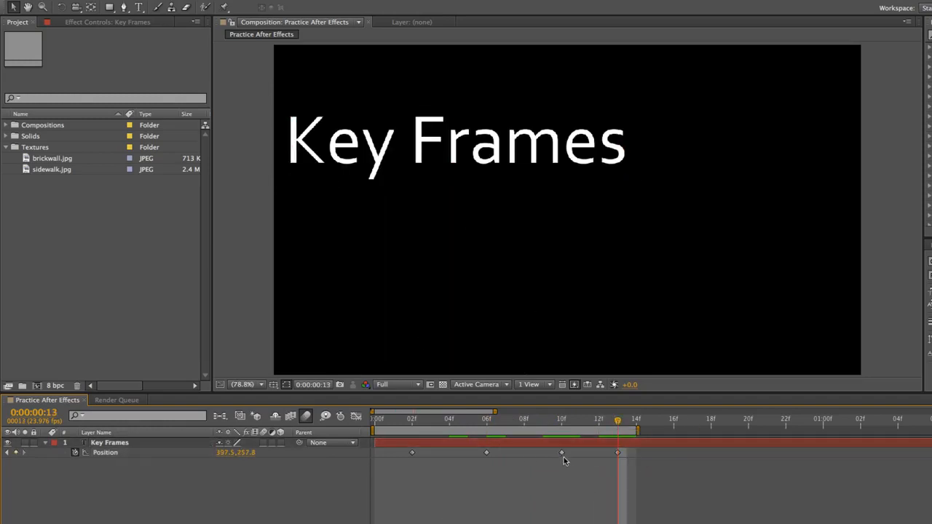
{"action": "left_click", "coordinate": [562, 453]}
{"action": "left_click", "coordinate": [666, 469]}
{"action": "left_click_drag", "start_coordinate": [639, 432], "coordinate": [766, 440]}
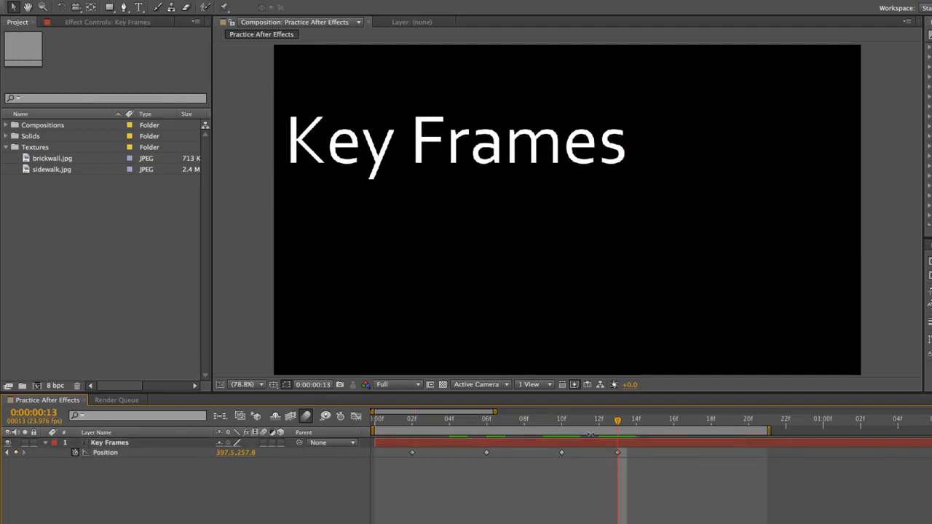
- Copy the Position keyframe at frame 10 and paste it at frame 16
{"action": "left_click", "coordinate": [561, 421]}
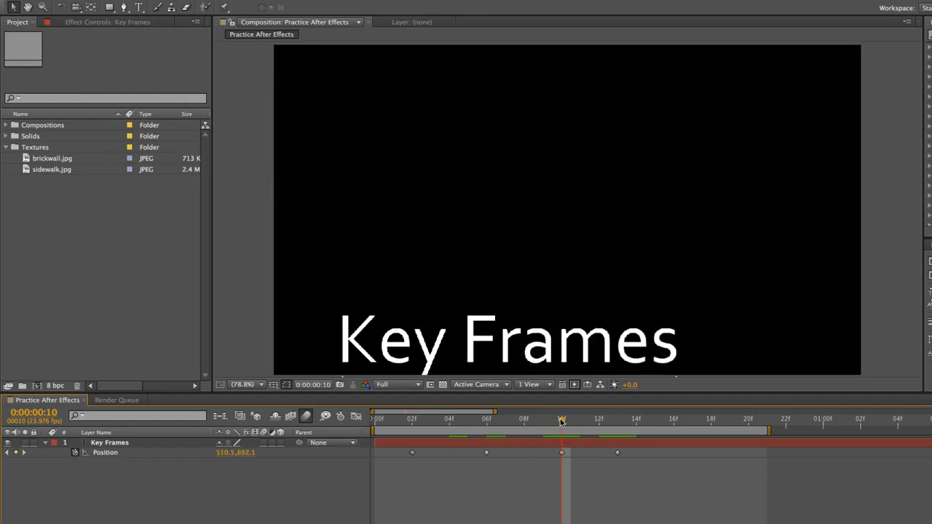
{"action": "left_click_drag", "start_coordinate": [564, 421], "coordinate": [617, 425]}
{"action": "left_click", "coordinate": [559, 420]}
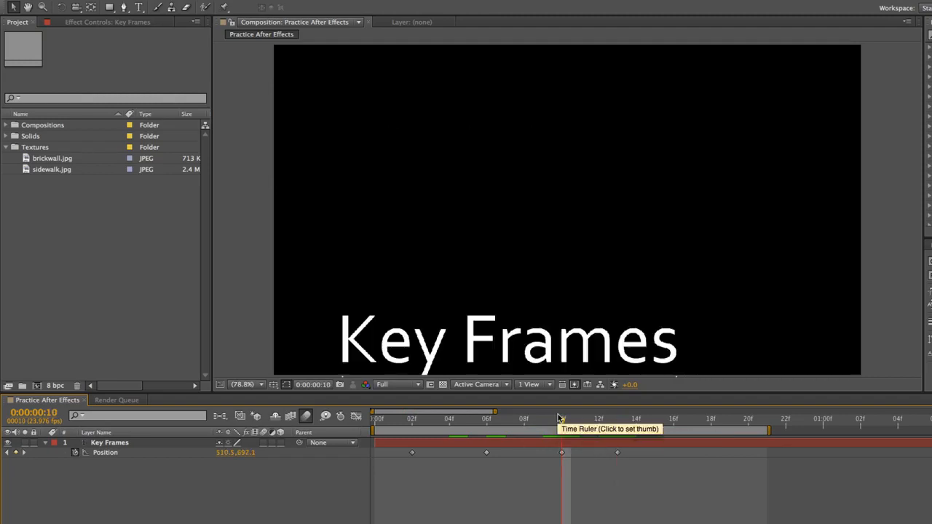
{"action": "left_click", "coordinate": [672, 421]}
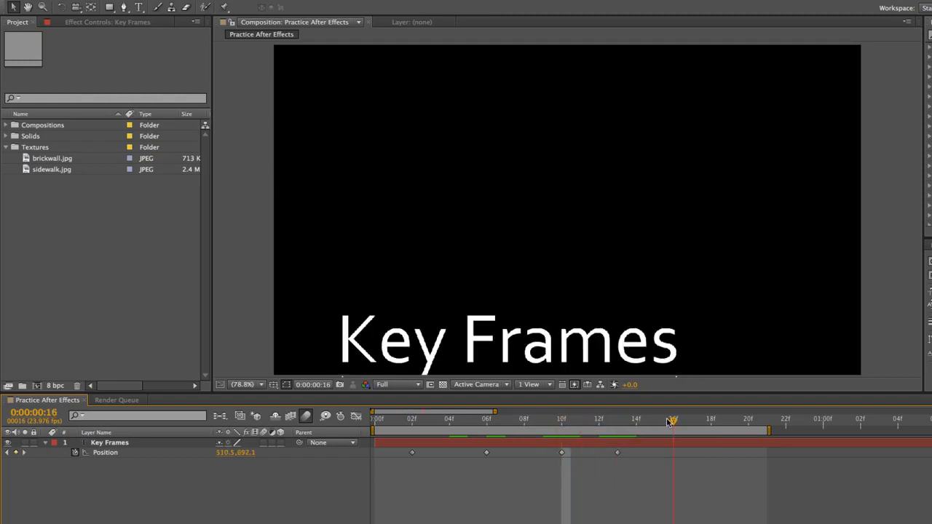
{"action": "left_click", "coordinate": [561, 452]}
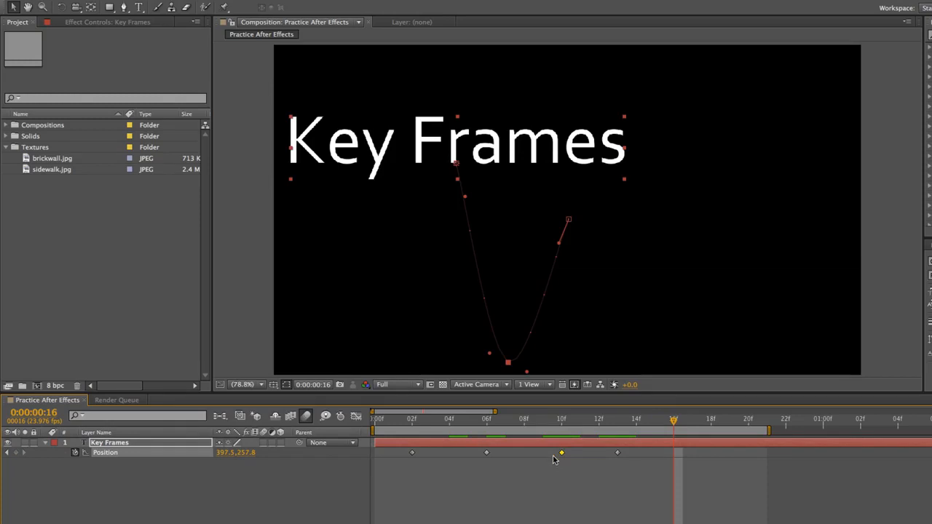
{"action": "key", "text": "ctrl+c"}
{"action": "key", "text": "ctrl+v"}
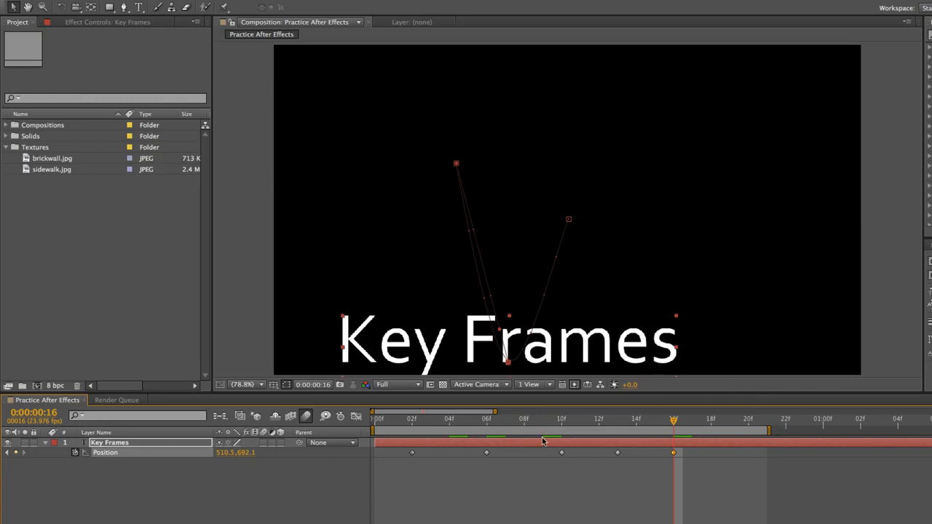
- Compare the text's placement at frames 10, 13 and 16
{"action": "left_click", "coordinate": [562, 419]}
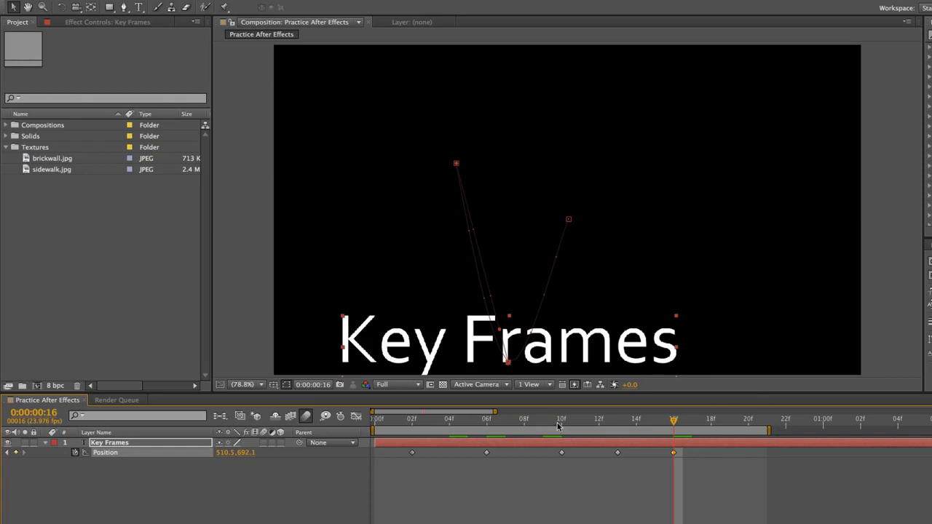
{"action": "left_click", "coordinate": [617, 420]}
{"action": "left_click", "coordinate": [670, 421]}
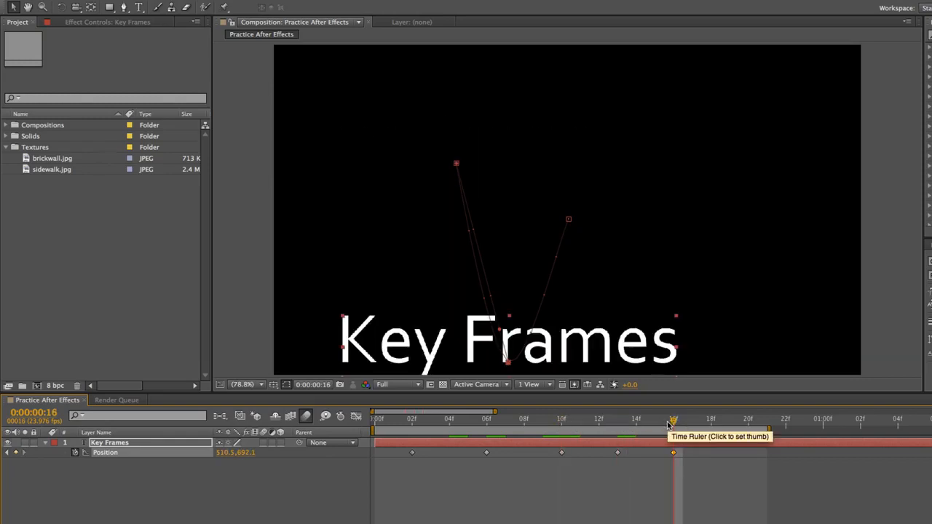